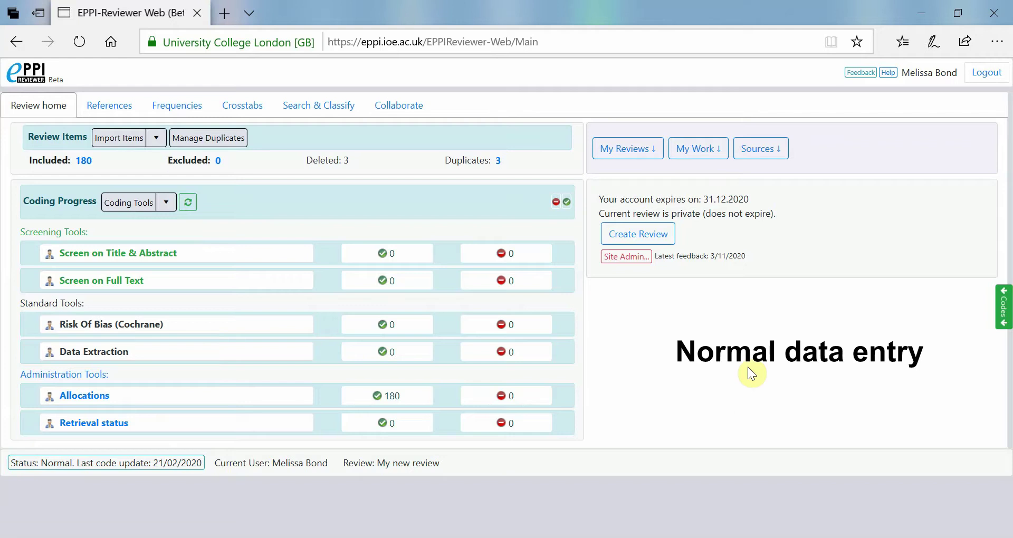
Preview the Standard Review template in the import coding tools wizard, then close it without importing
left_click(165, 208)
left_click(164, 227)
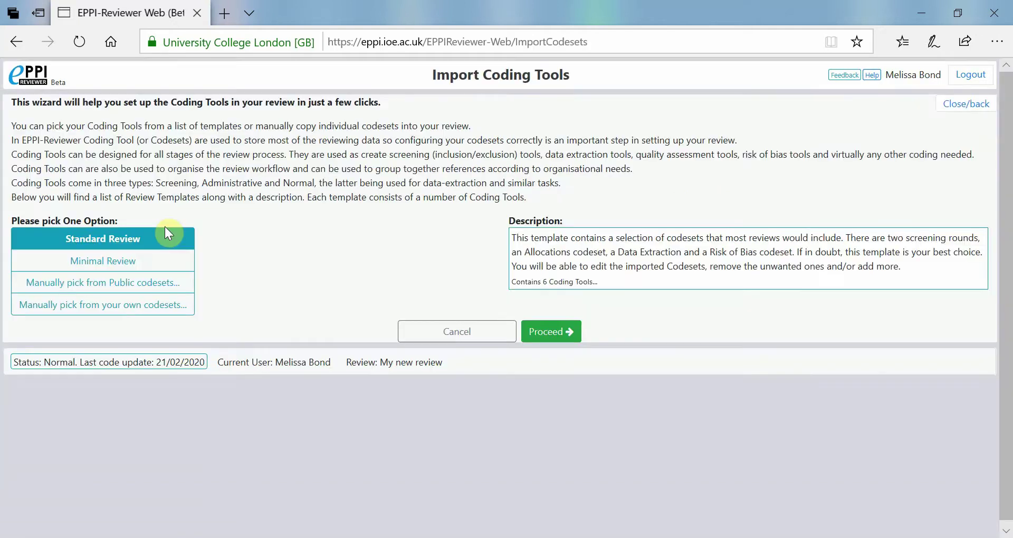
left_click(129, 239)
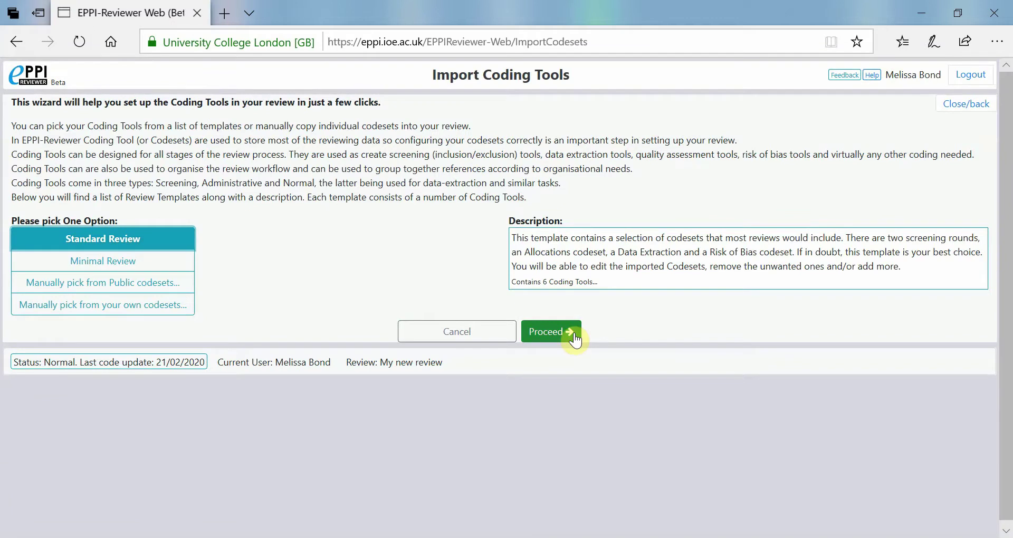
left_click(952, 108)
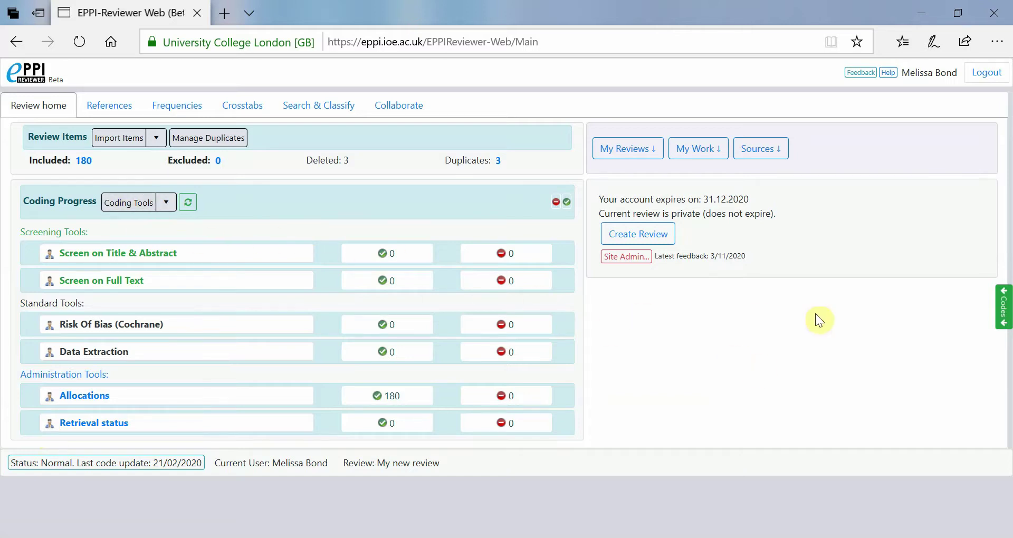
Change Screen on Title & Abstract from Normal to Comparison data entry, then return to review home
left_click(1003, 307)
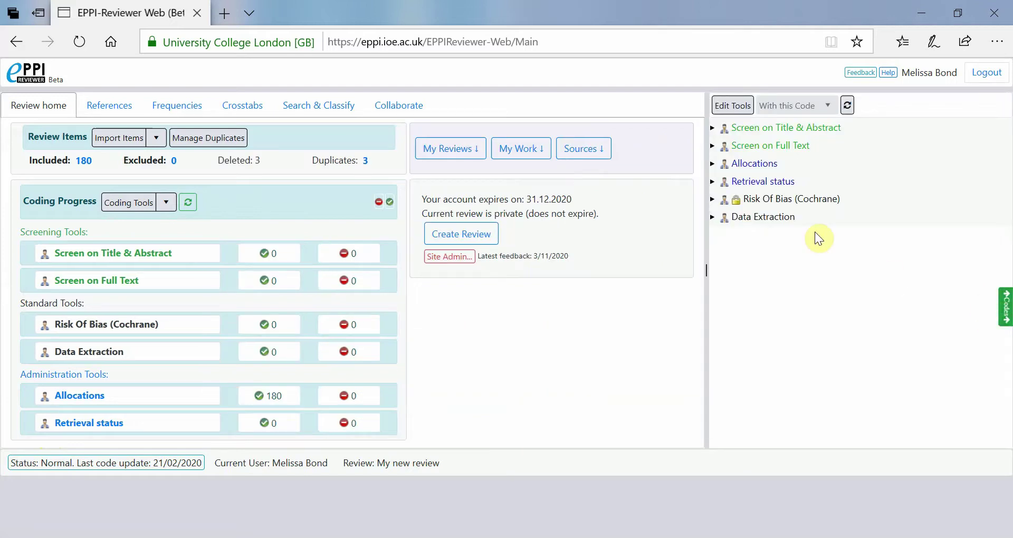
left_click(732, 105)
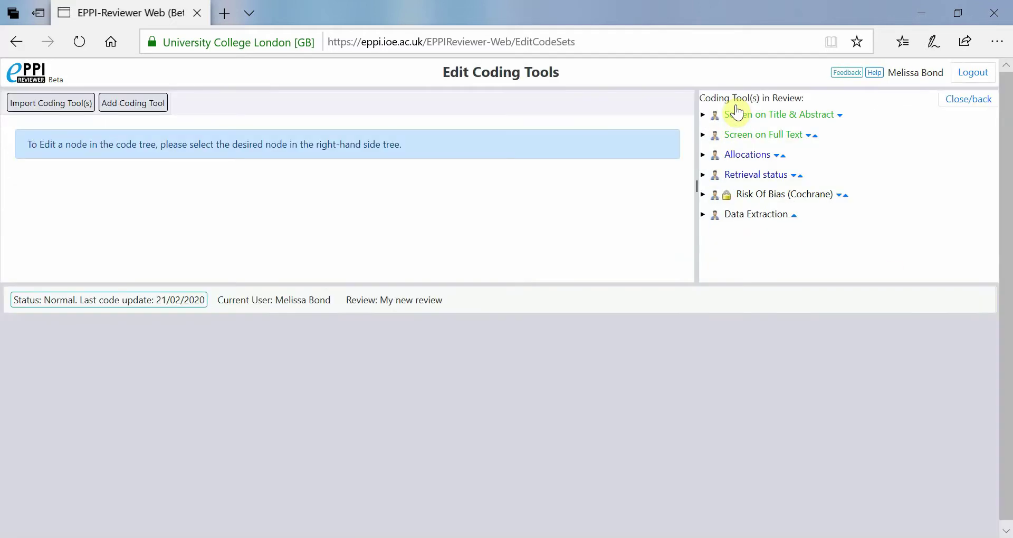
left_click(814, 116)
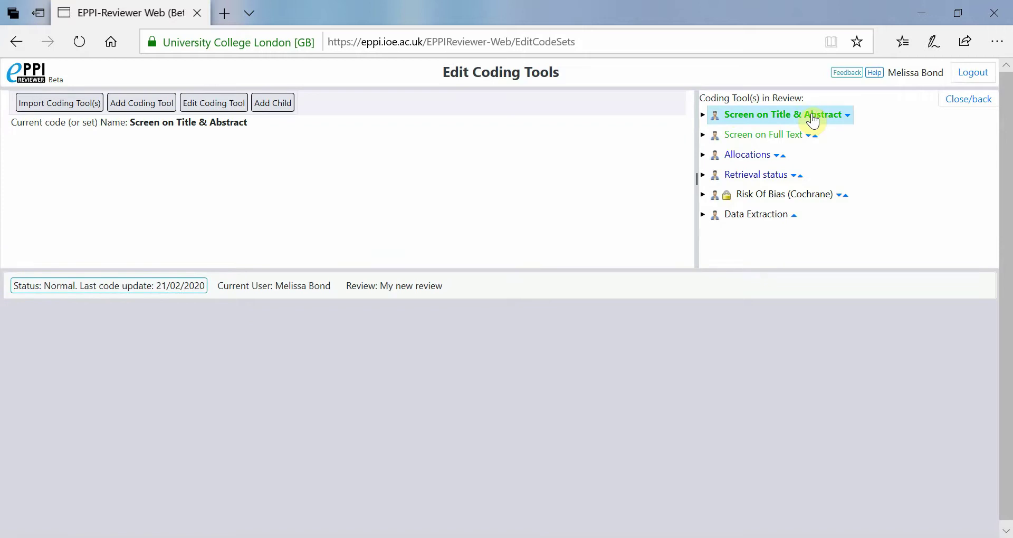
left_click(236, 104)
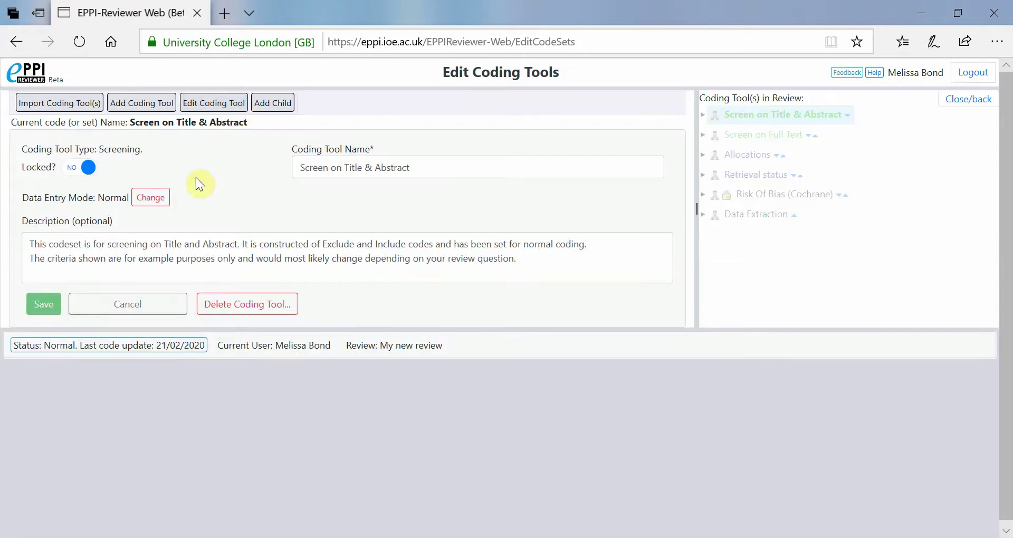
left_click(154, 199)
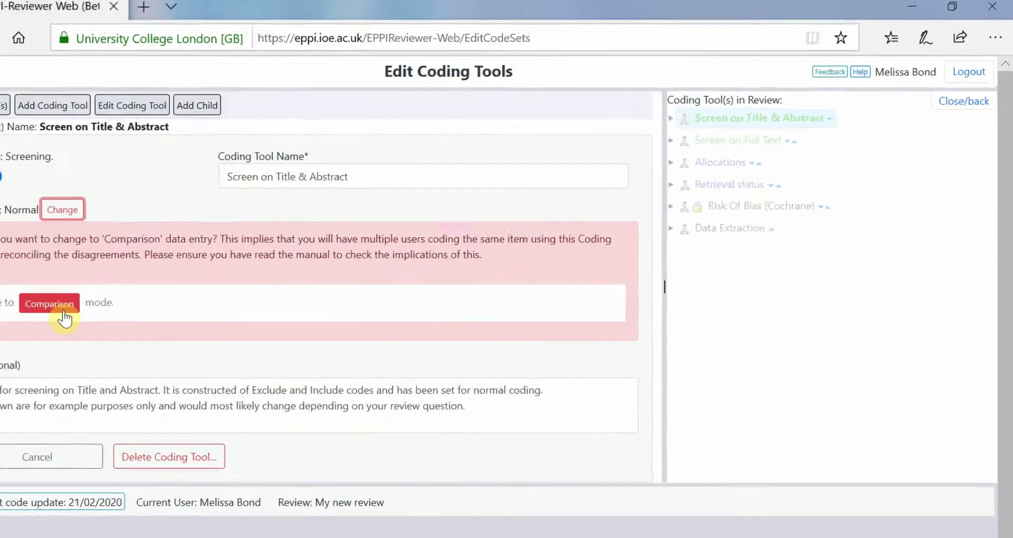
left_click(150, 286)
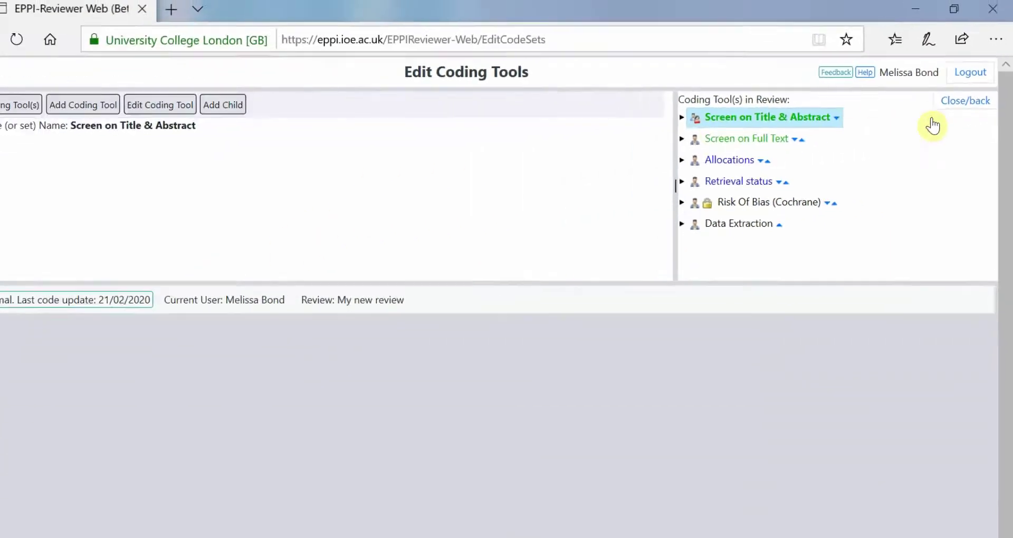
left_click(970, 101)
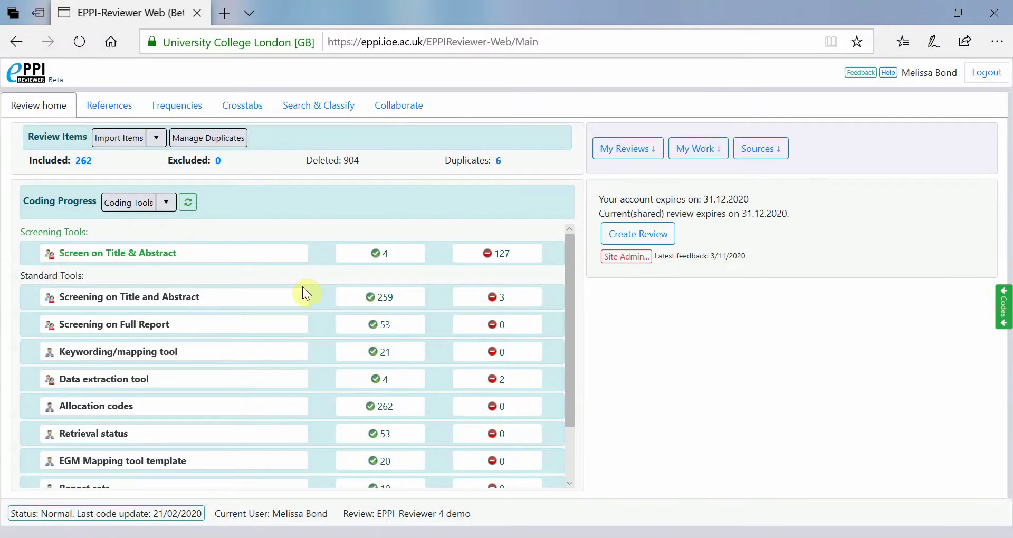
Expand Screen on Title & Abstract's reviewer progress and list the first reviewer's 125 incomplete items
left_click(168, 253)
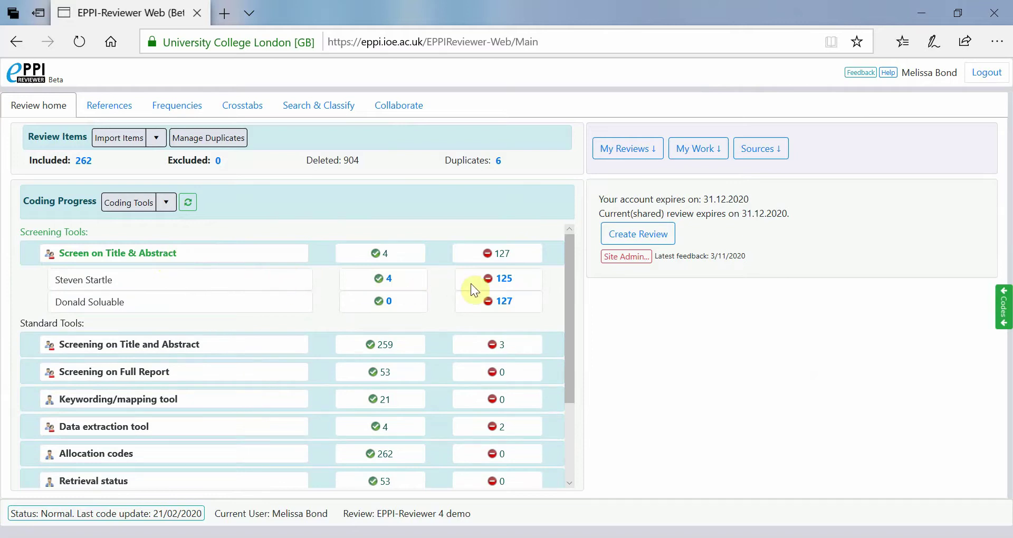
left_click(505, 279)
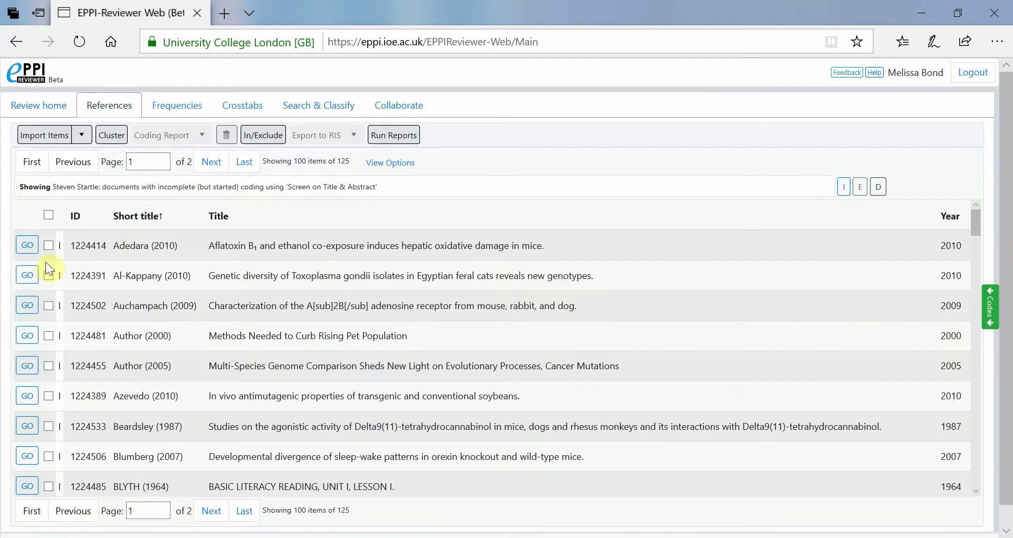
left_click(26, 253)
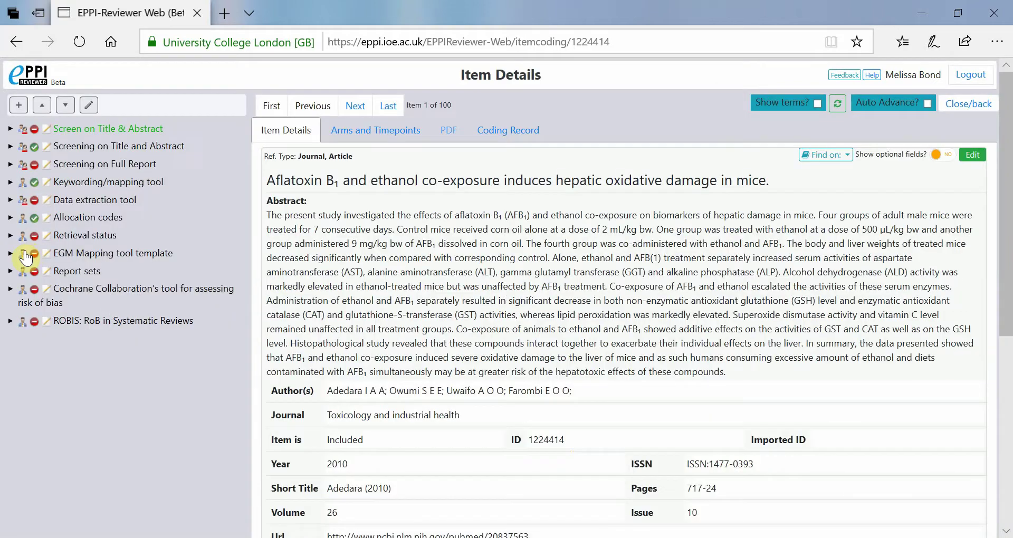
left_click(500, 138)
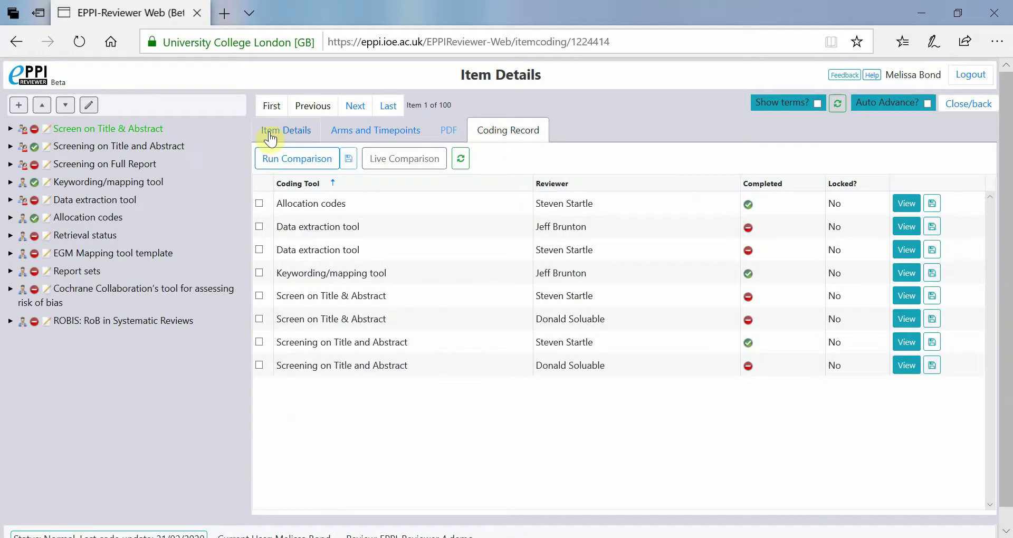
left_click(136, 131)
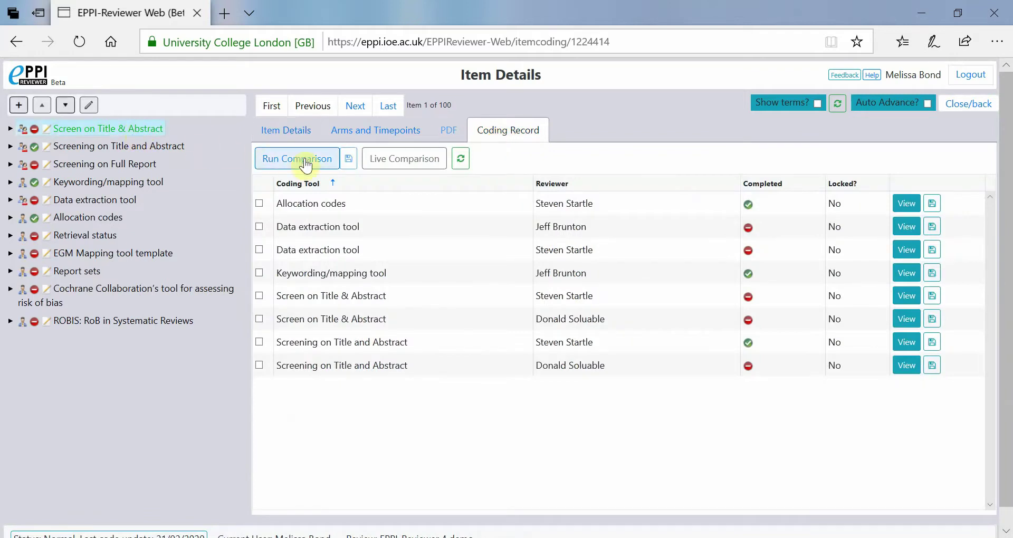
left_click(419, 164)
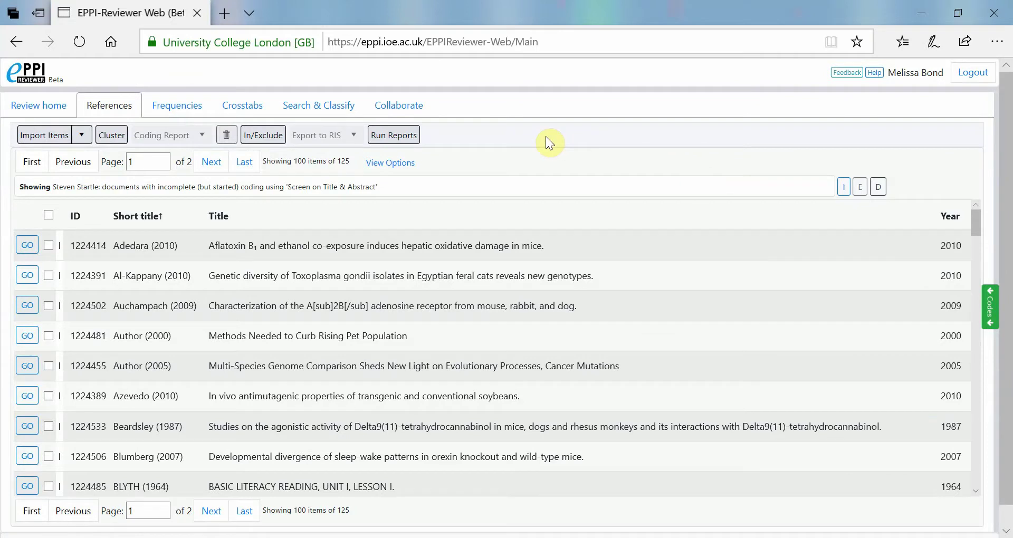
On the Collaborate tab, create a comparison of both reviewers using the Screen on Title & Abstract code set
left_click(420, 106)
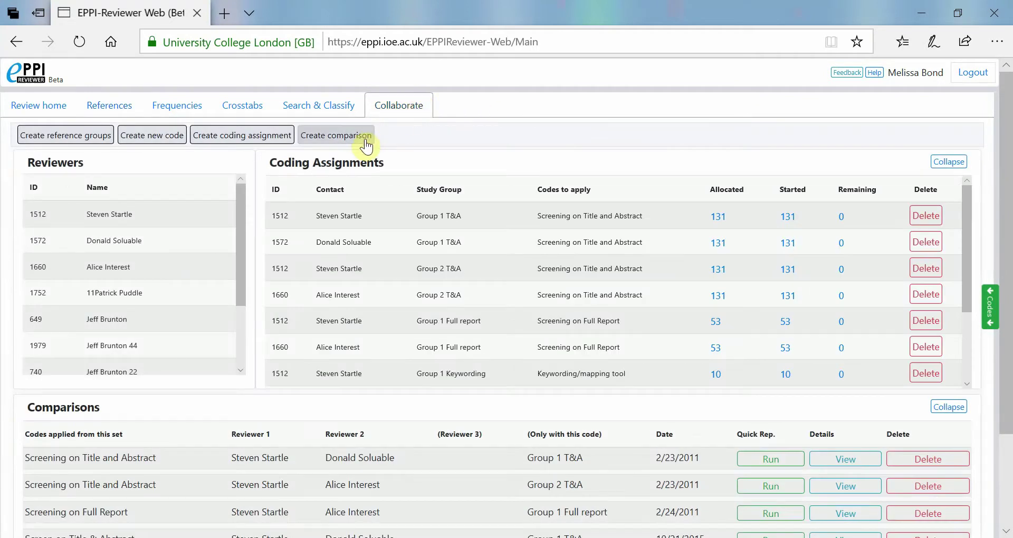
left_click(366, 141)
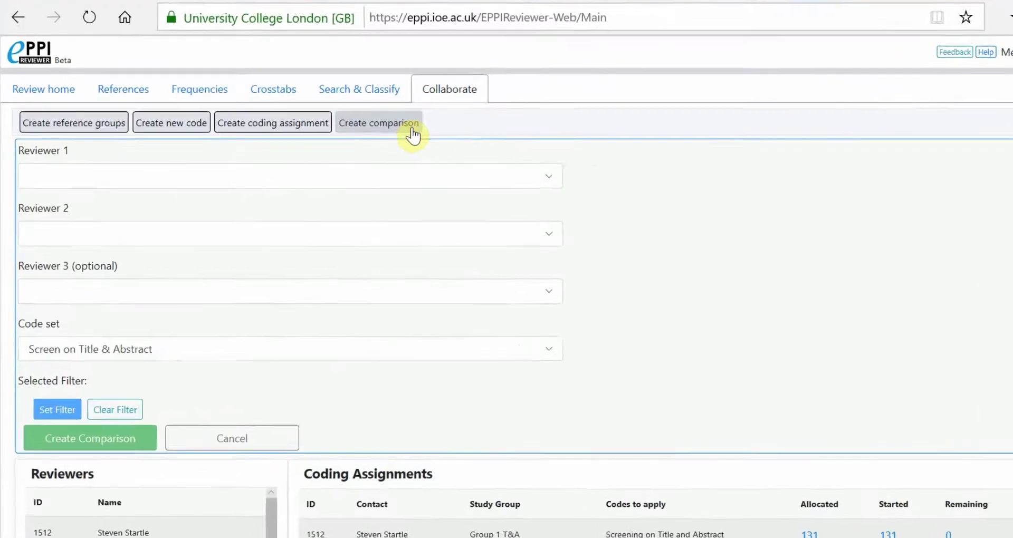
left_click(685, 165)
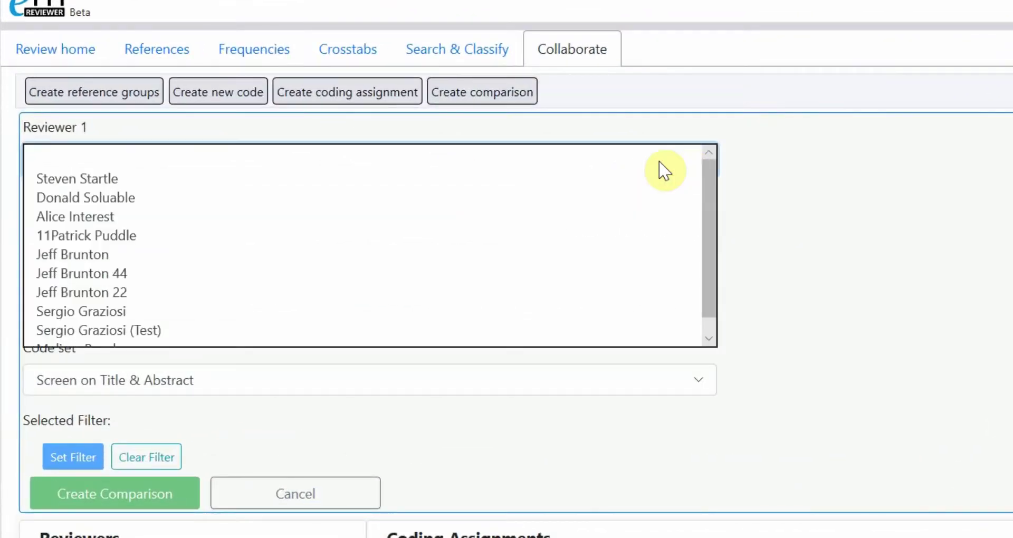
left_click(602, 175)
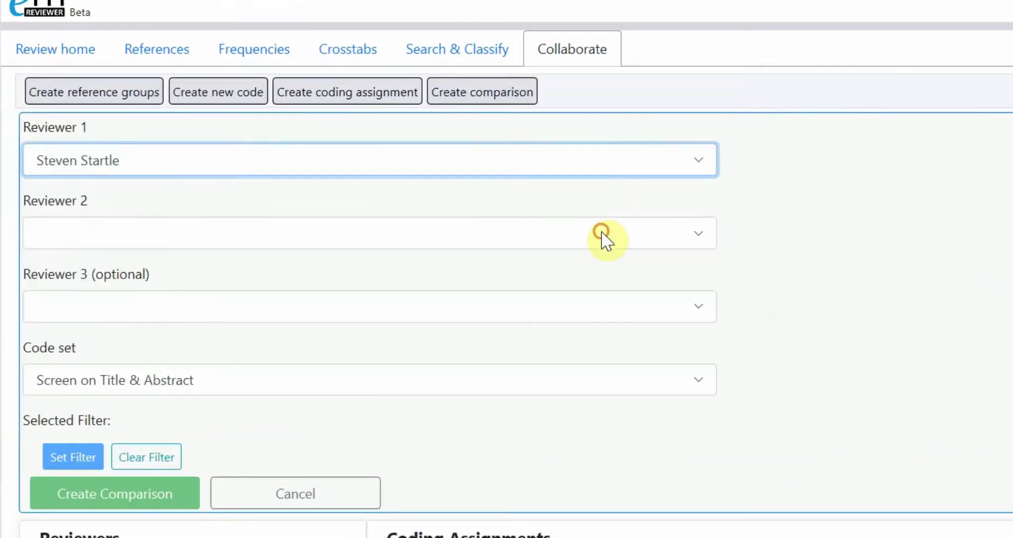
left_click(601, 231)
left_click(598, 277)
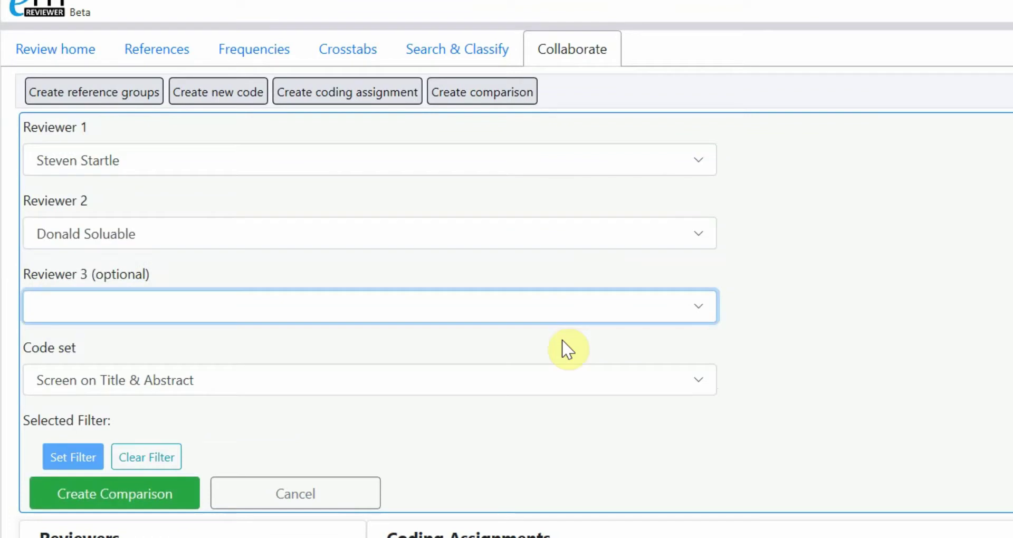
left_click(558, 400)
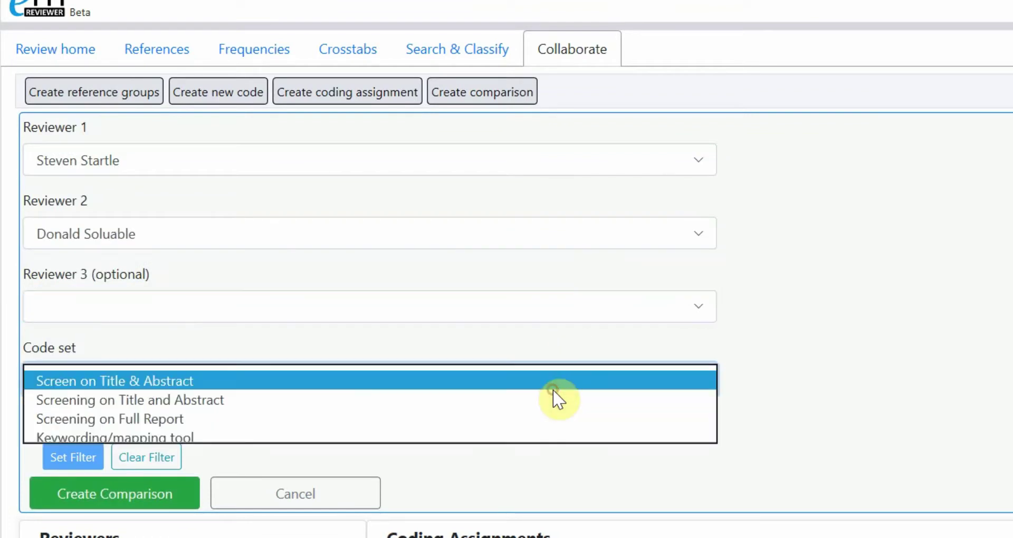
left_click(554, 388)
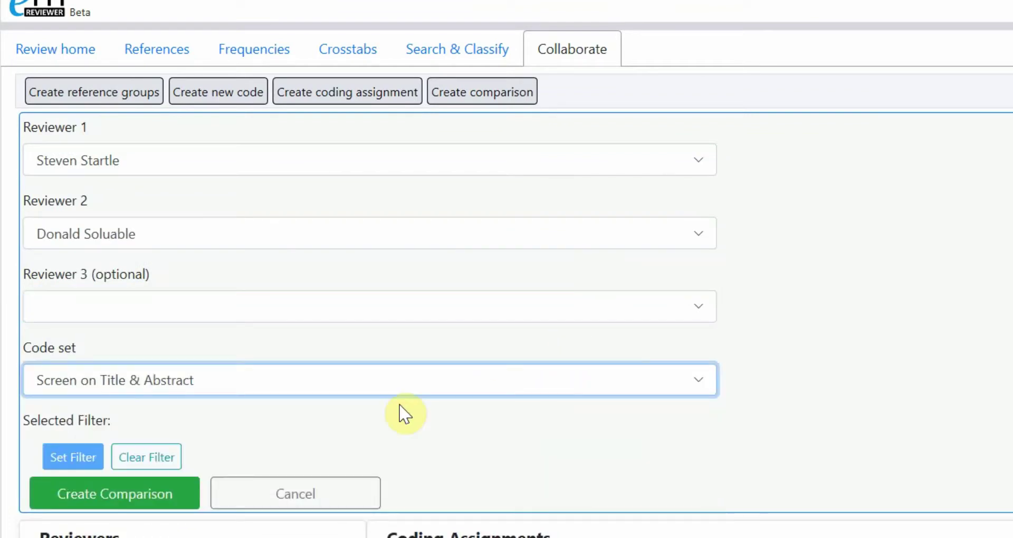
left_click(79, 458)
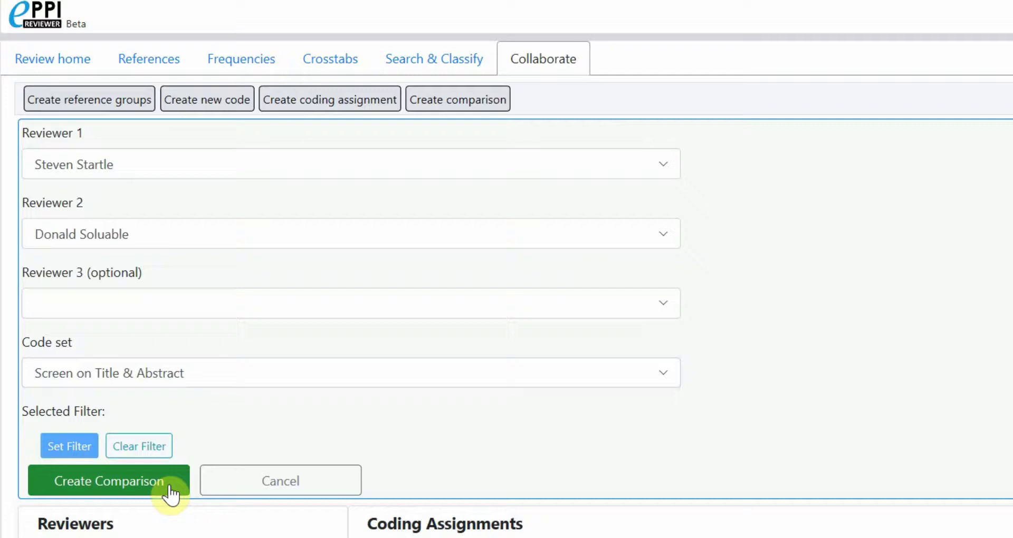
left_click(178, 500)
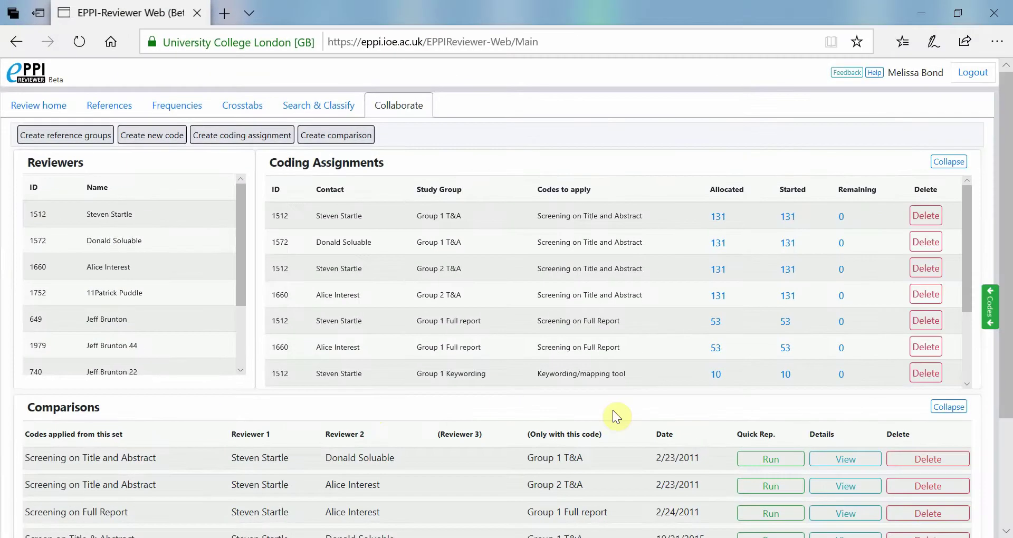
Run the newest comparison's quick report, then view its statistics: 58 agreed and 67 disagreed of 125
scroll(612, 410, "down", 3)
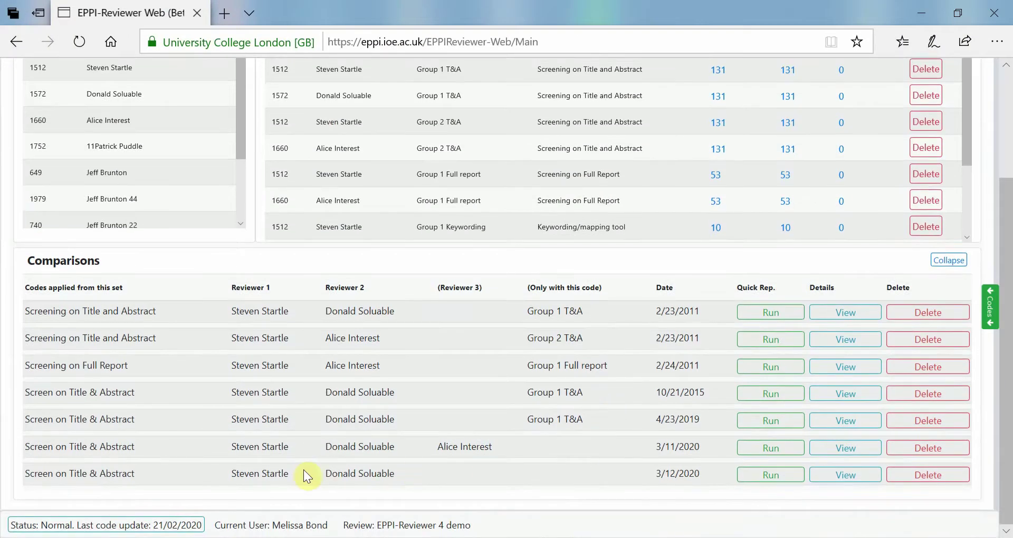
left_click(757, 477)
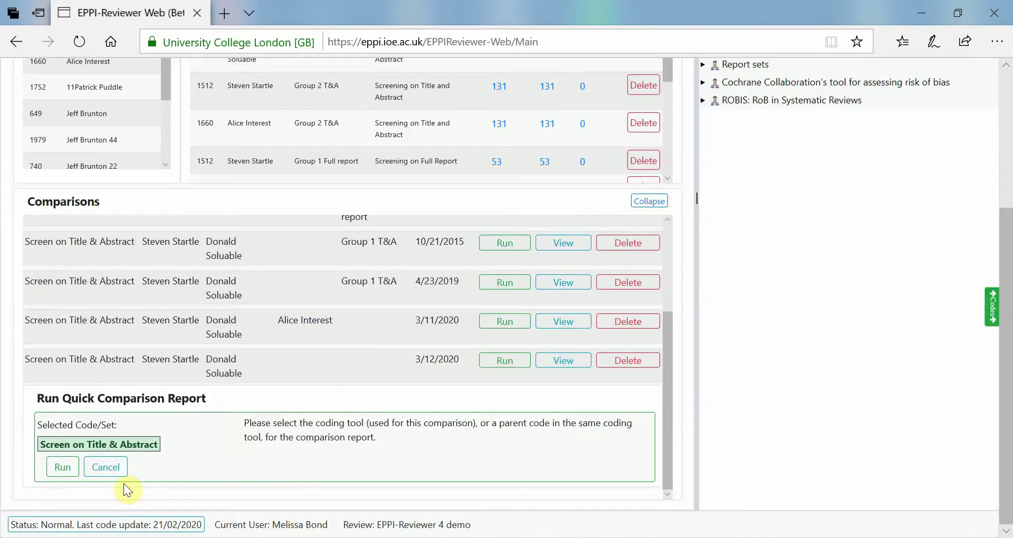
left_click(66, 469)
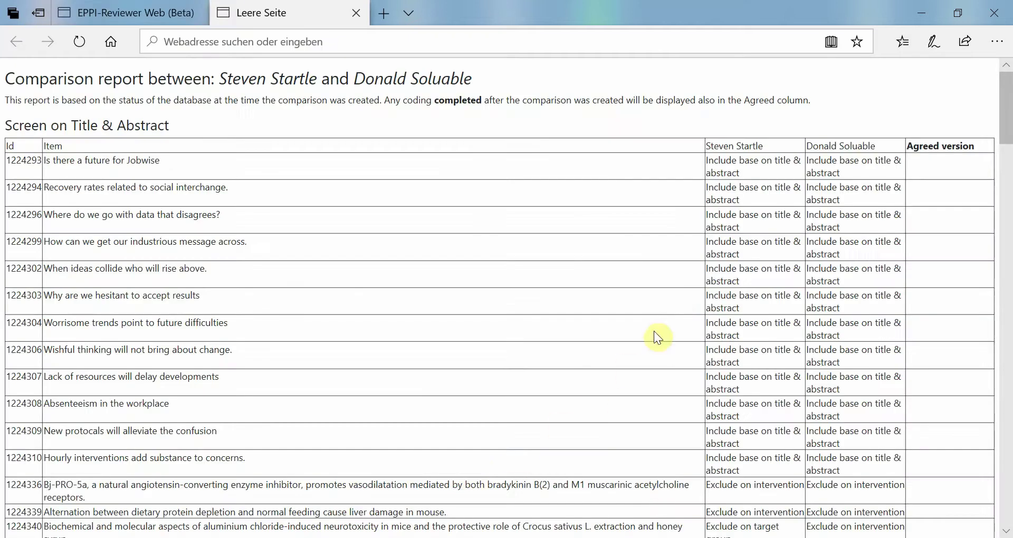
key("ctrl+w")
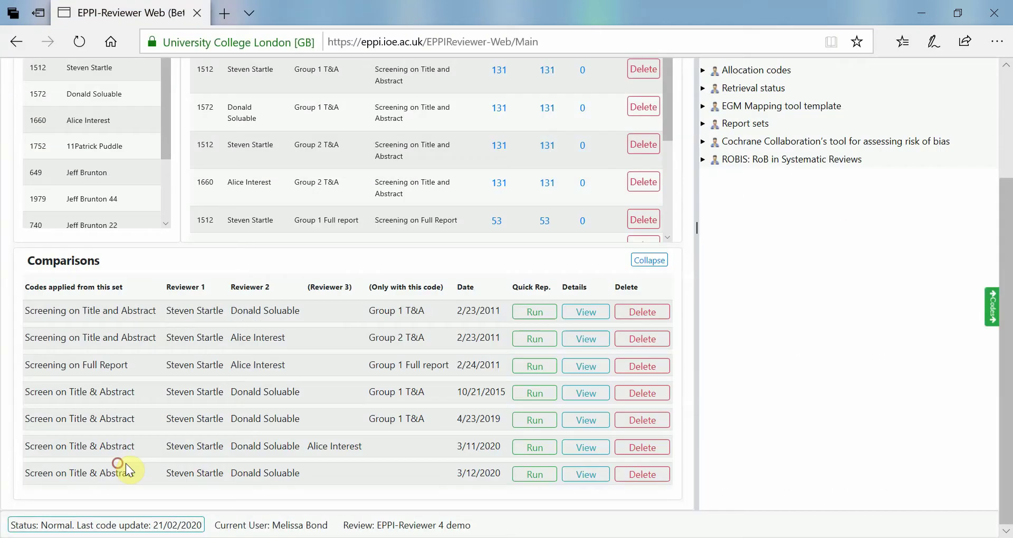
left_click(586, 475)
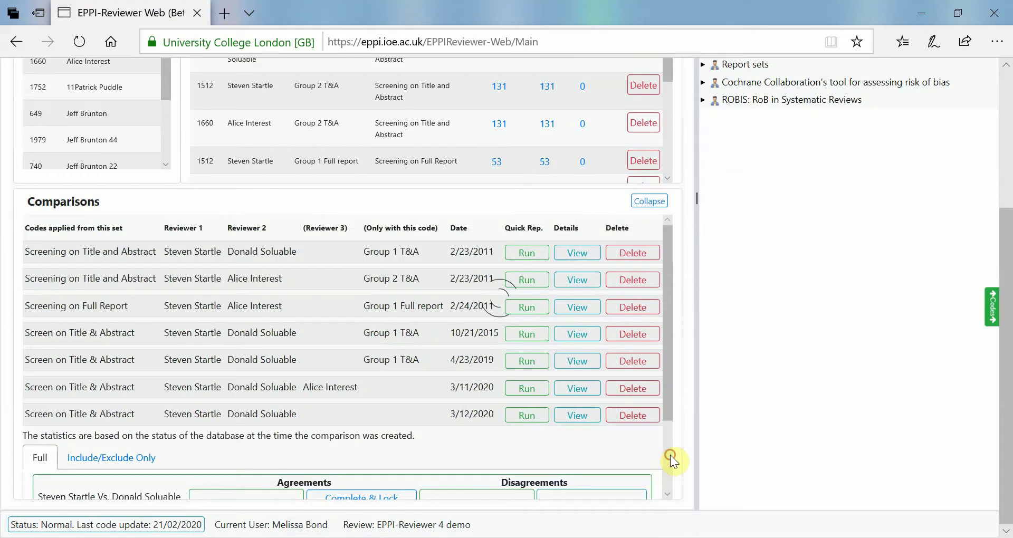
scroll(631, 442, "down", 2)
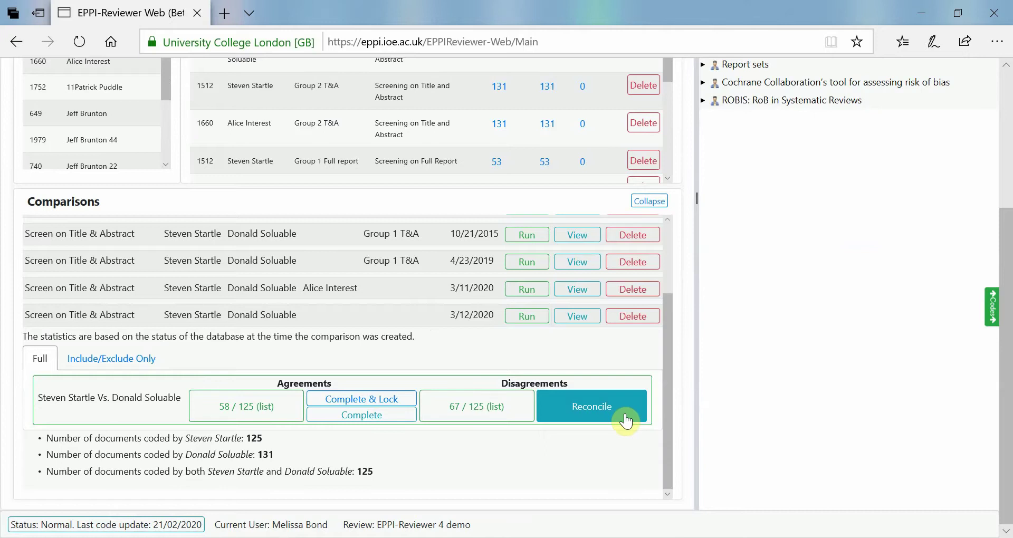
Reconcile disagreed items 1224391 and 1224414 by completing them with the first reviewer's coding
left_click(626, 421)
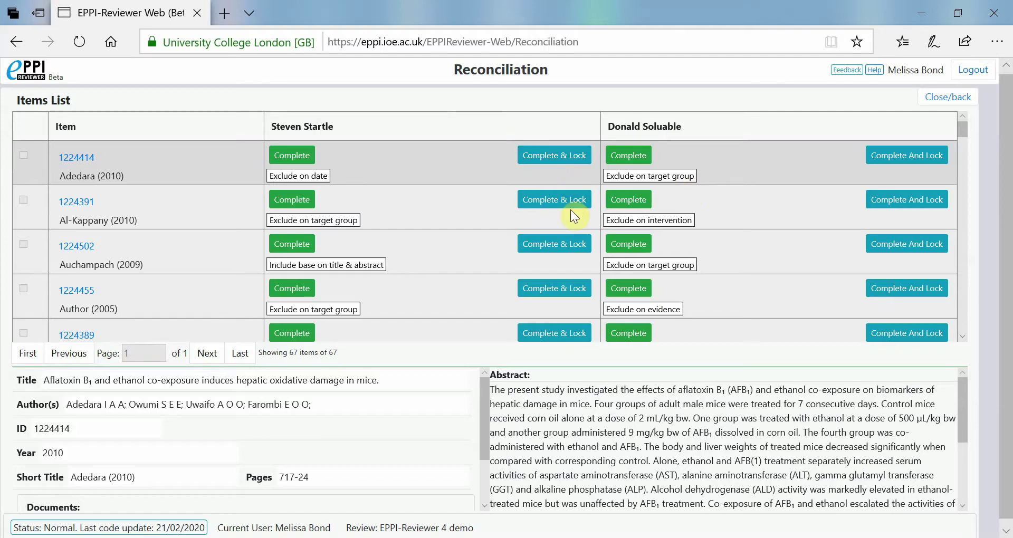
left_click(300, 202)
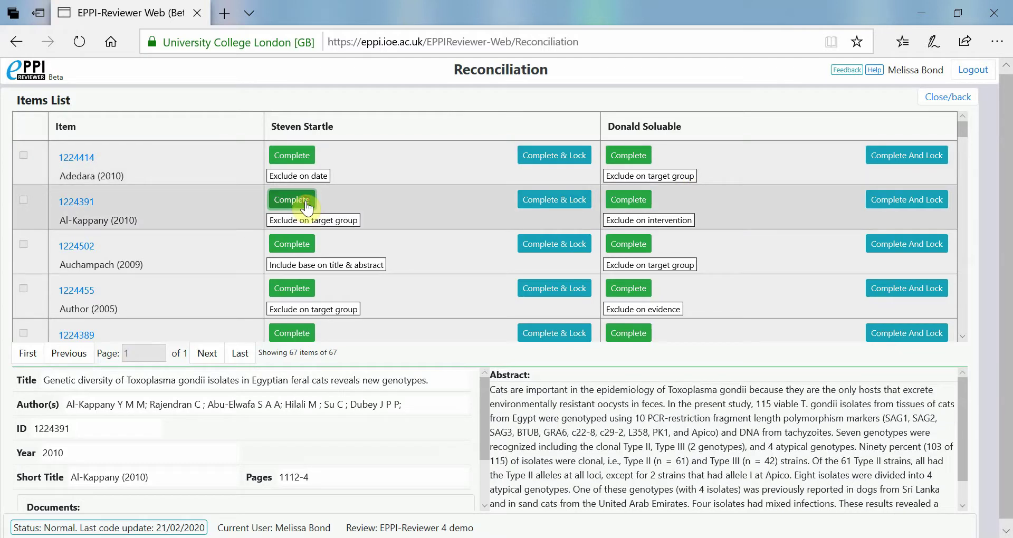
left_click(533, 161)
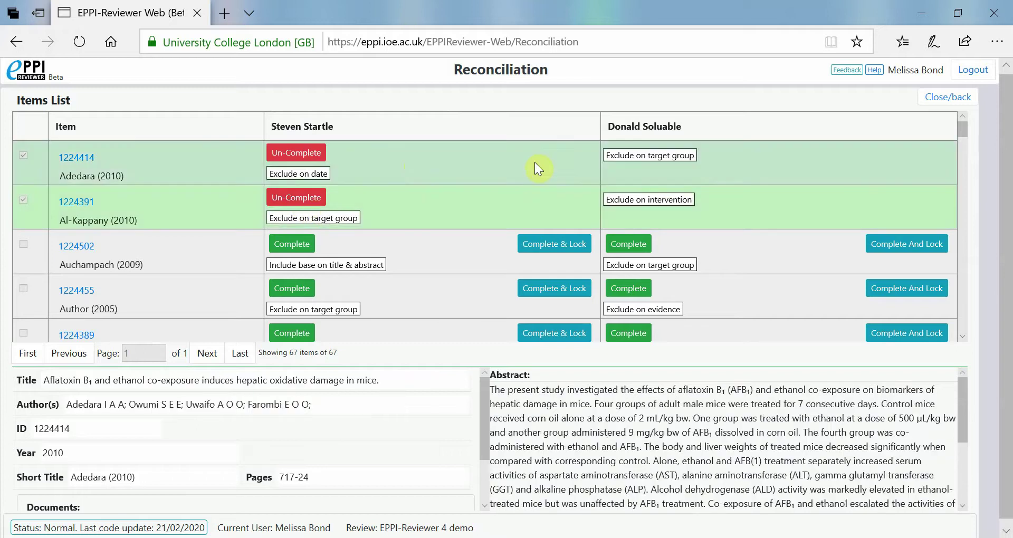
Un-complete items 1224391 and 1224414 and refresh the coding progress counts
left_click(320, 197)
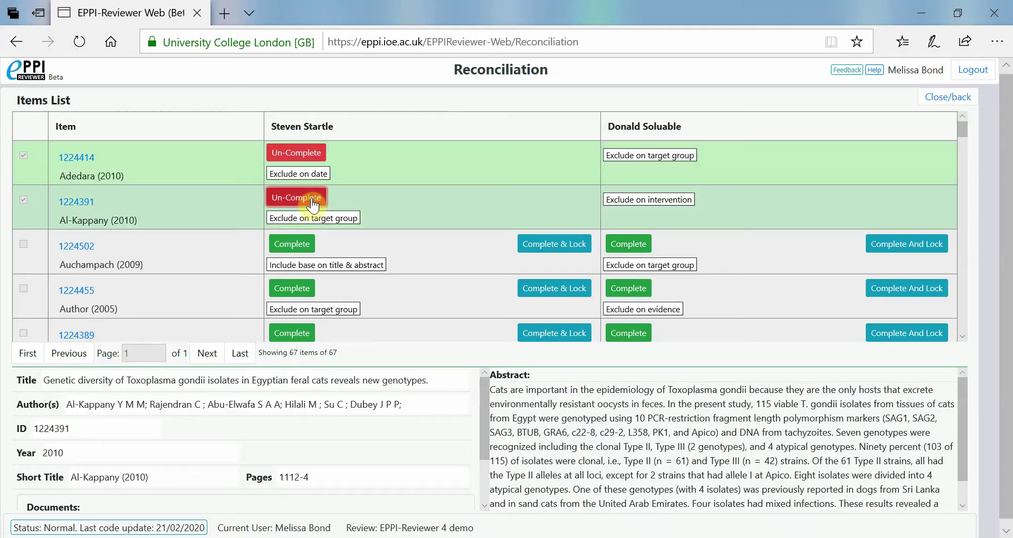
left_click(319, 157)
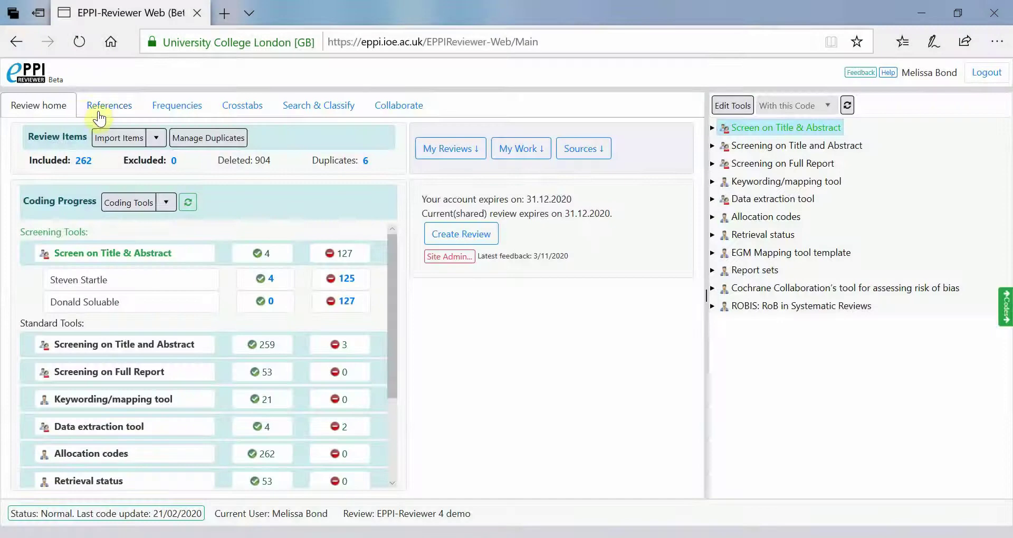
left_click(187, 202)
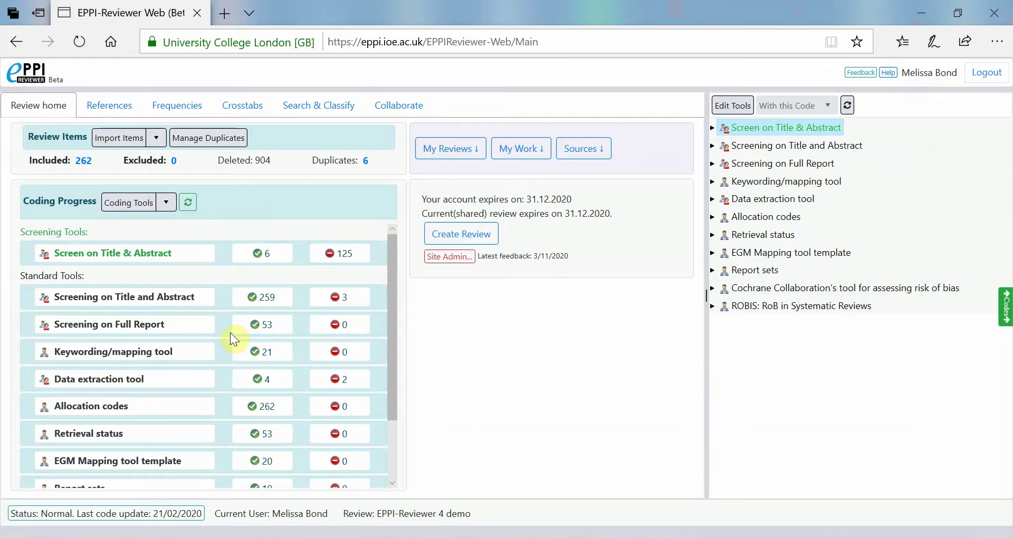
Check Screening on Full Report's per-reviewer counts, then open the Edit Coding Tools page
left_click(134, 331)
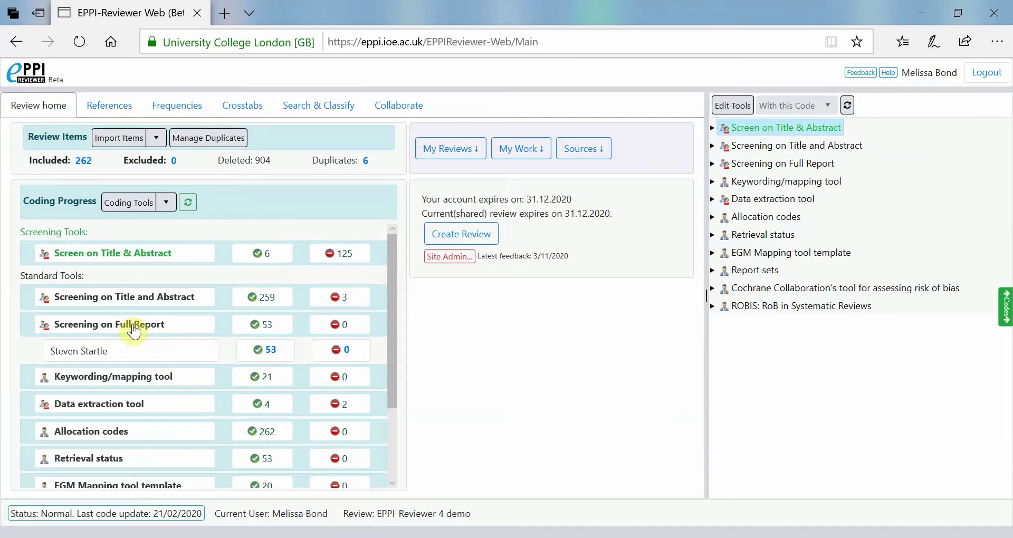
left_click(133, 327)
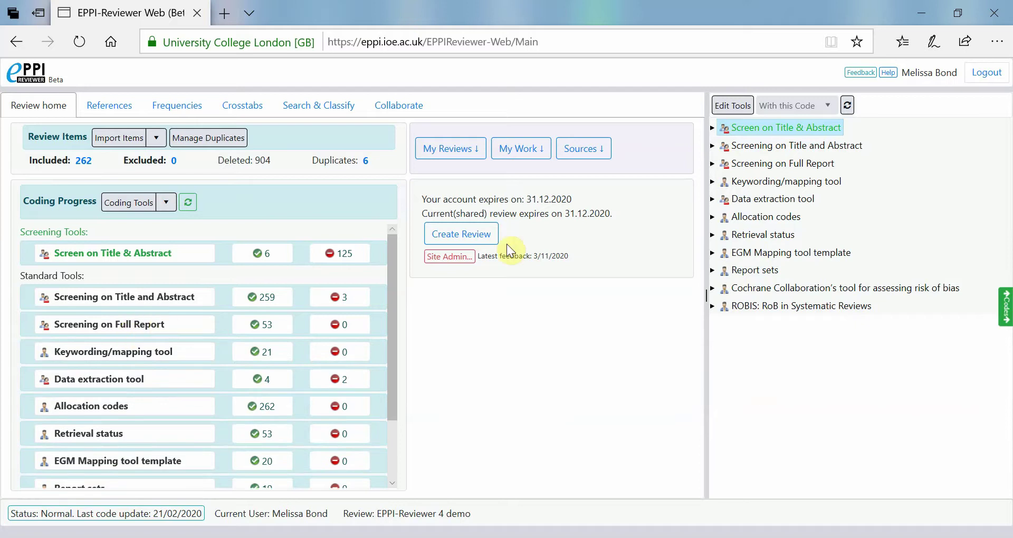
left_click(714, 102)
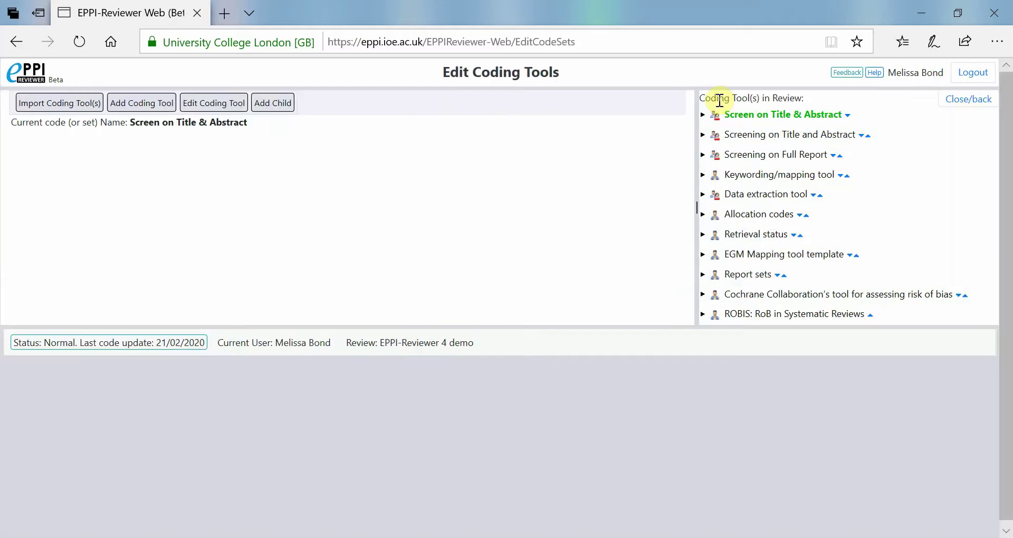
Set Screening on Full Report back to Normal data entry and return to review home
left_click(728, 154)
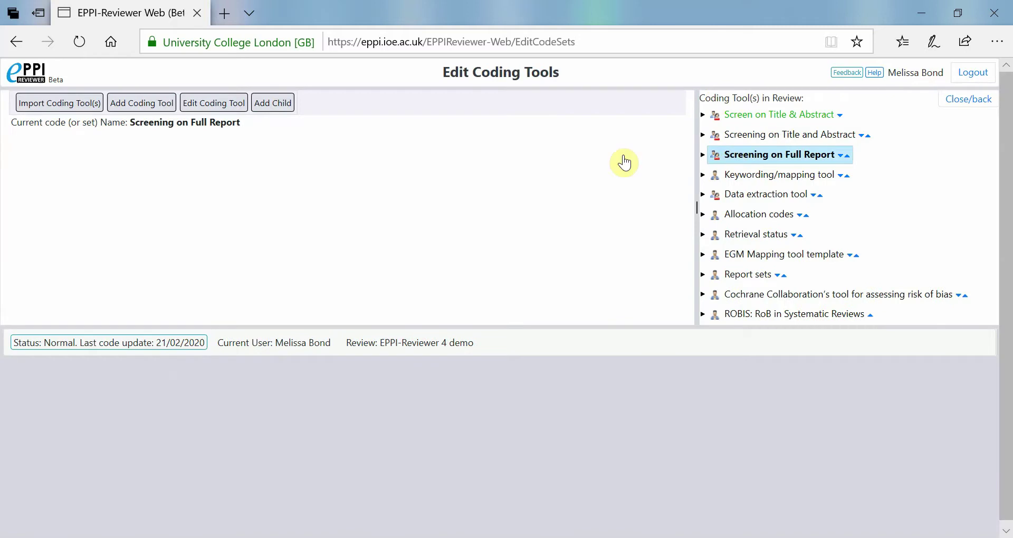
left_click(239, 109)
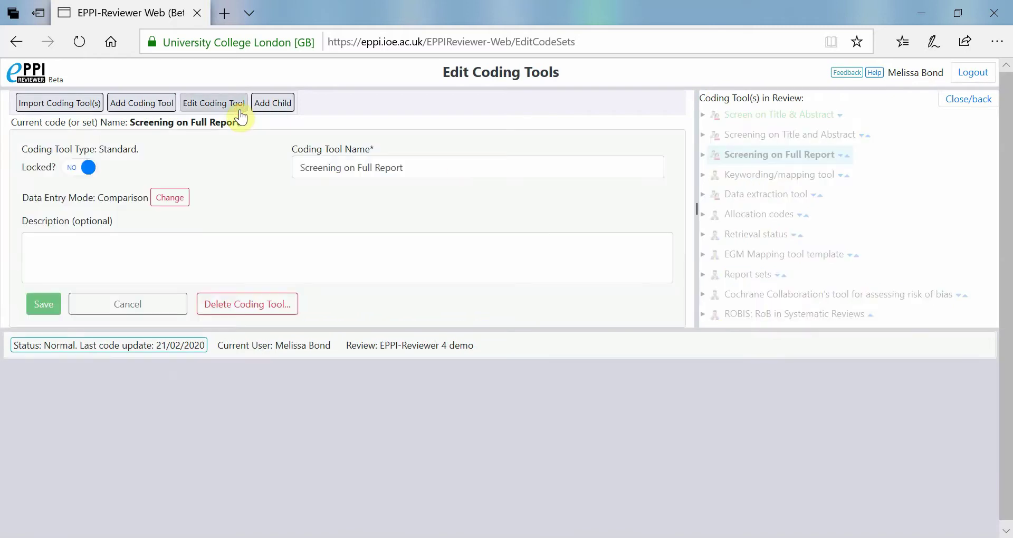
left_click(180, 204)
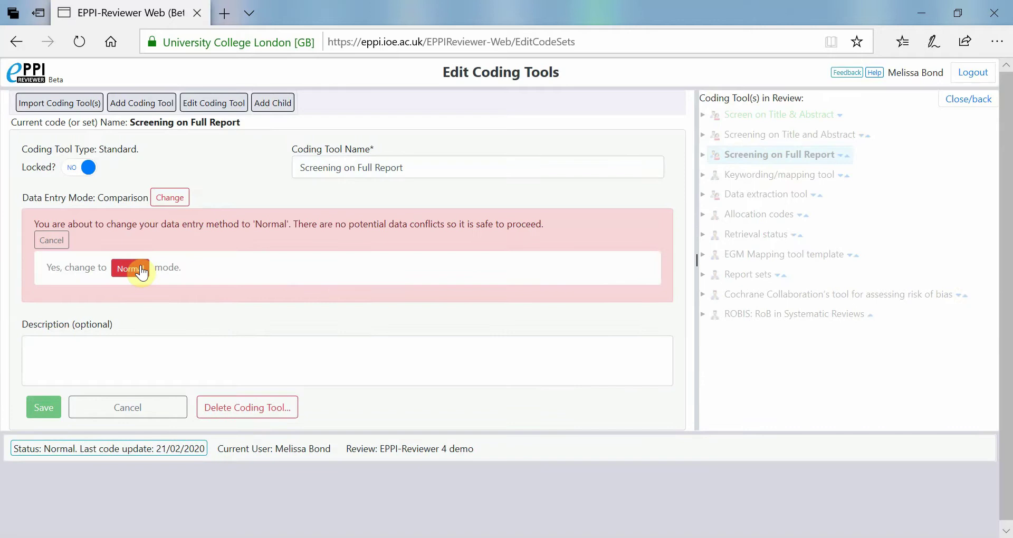
left_click(141, 270)
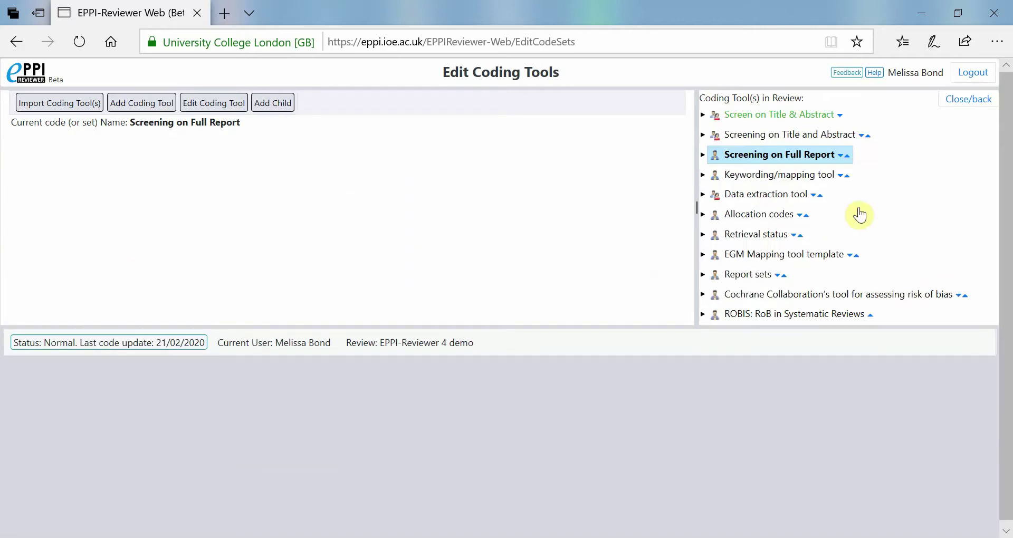
left_click(969, 99)
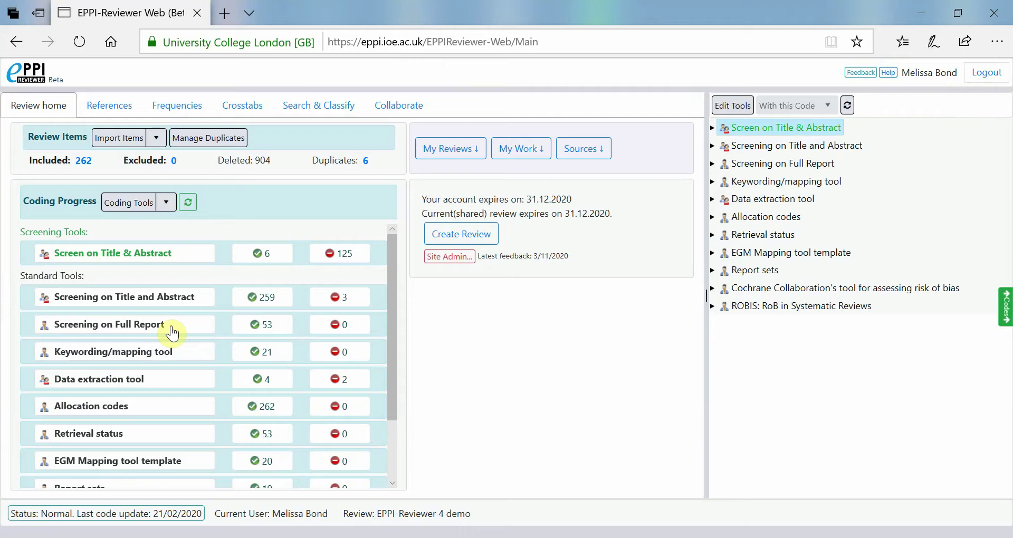